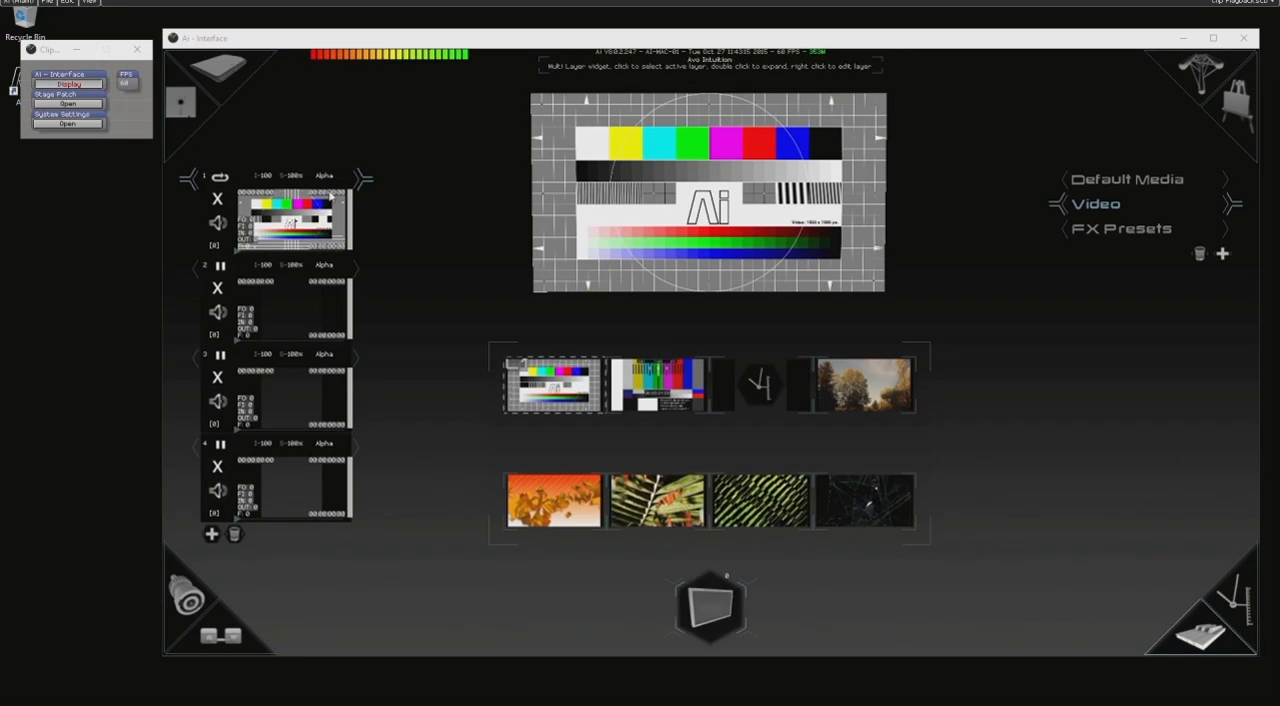
Play the green diagonal-strips clip on layer 1 and the orange fragments clip on layer 2.
{"action": "left_click", "coordinate": [326, 309]}
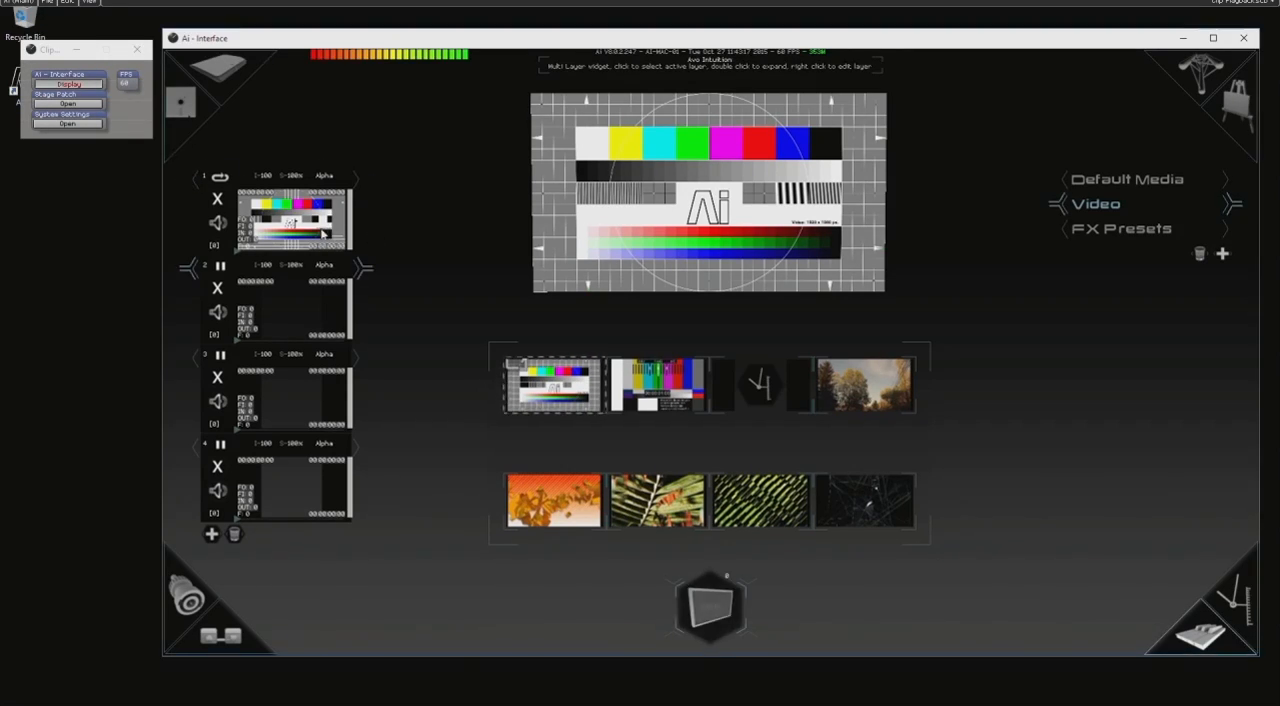
{"action": "left_click", "coordinate": [313, 386]}
{"action": "left_click", "coordinate": [305, 296]}
{"action": "left_click", "coordinate": [281, 238]}
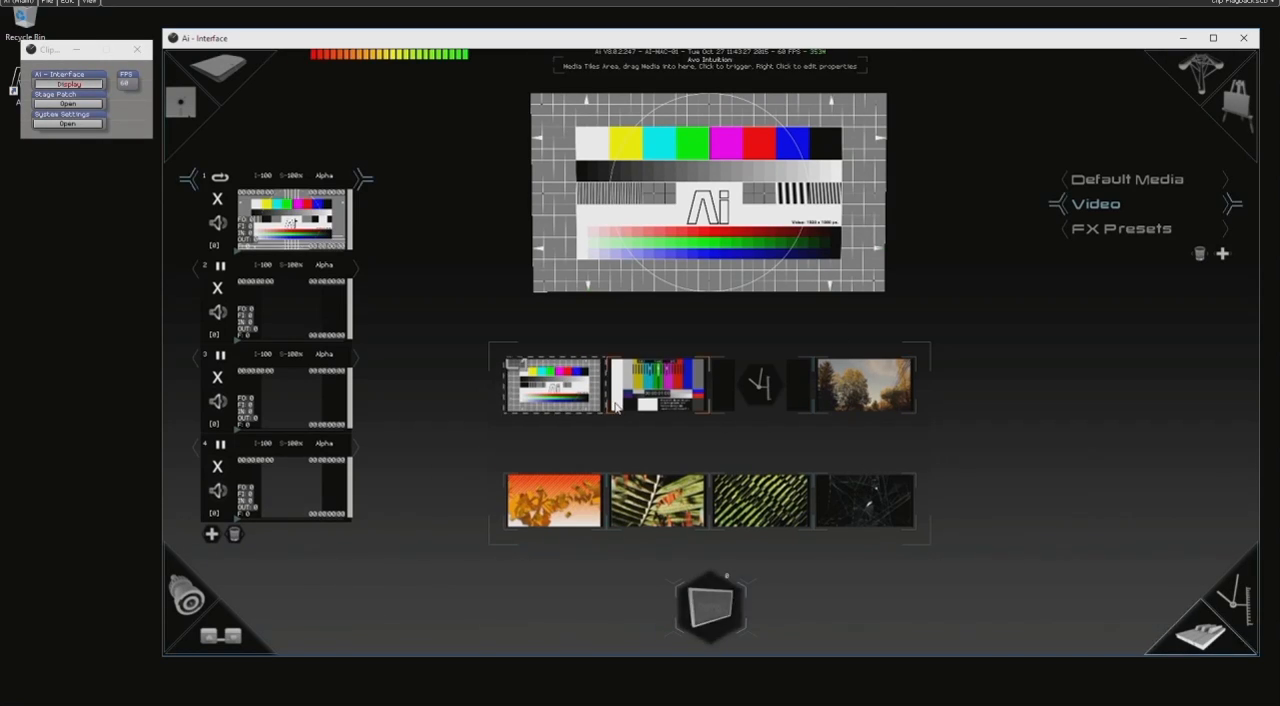
{"action": "left_click", "coordinate": [765, 505]}
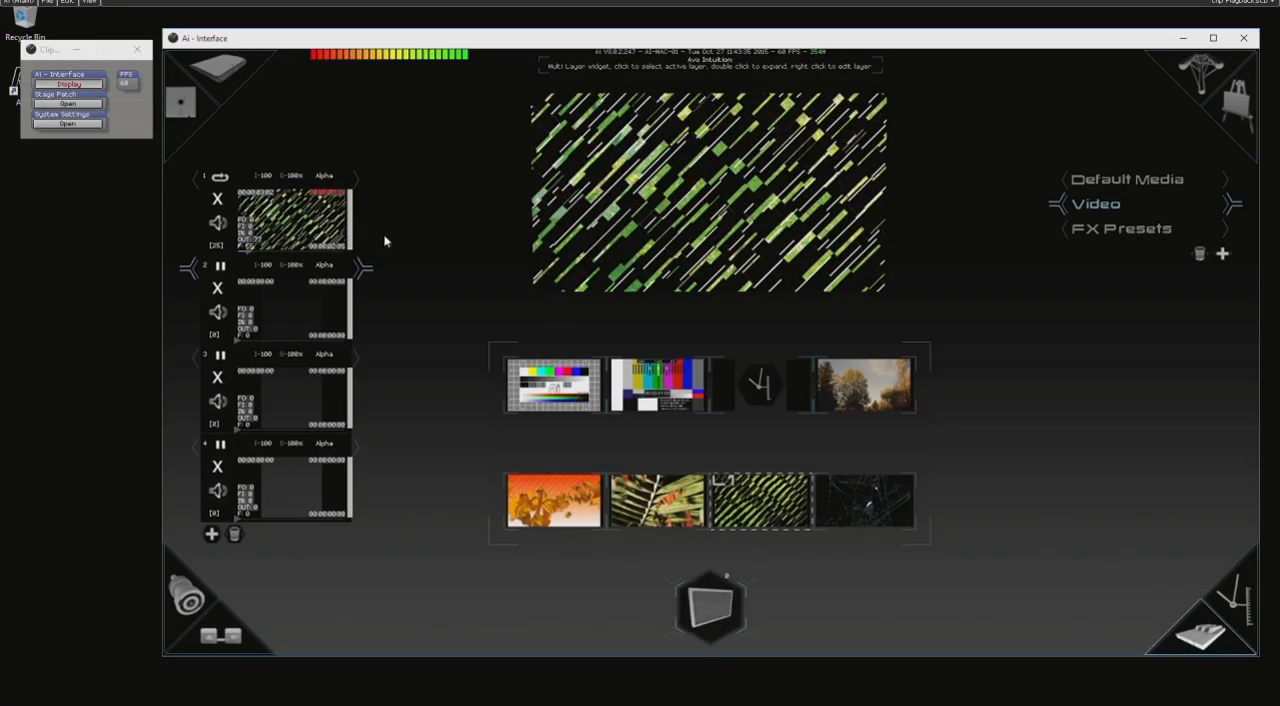
{"action": "left_click", "coordinate": [541, 497]}
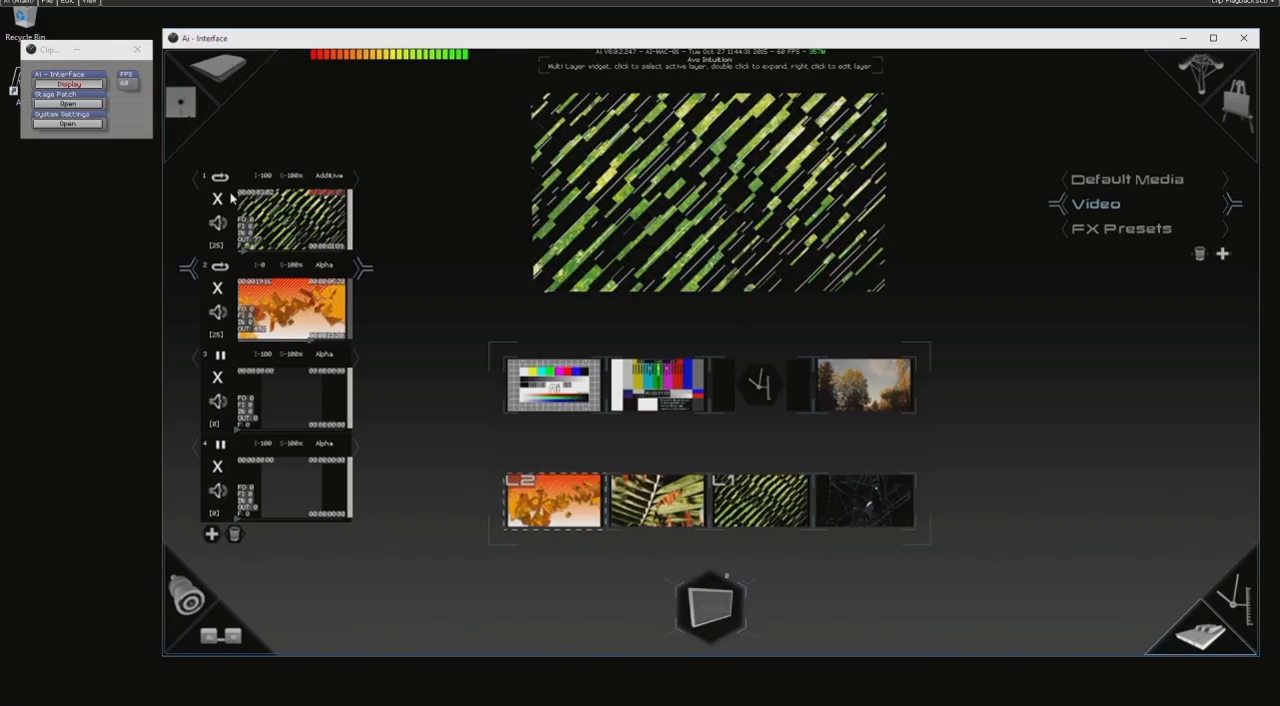
Clear the clips from layers 1 and 2.
{"action": "left_click", "coordinate": [221, 178]}
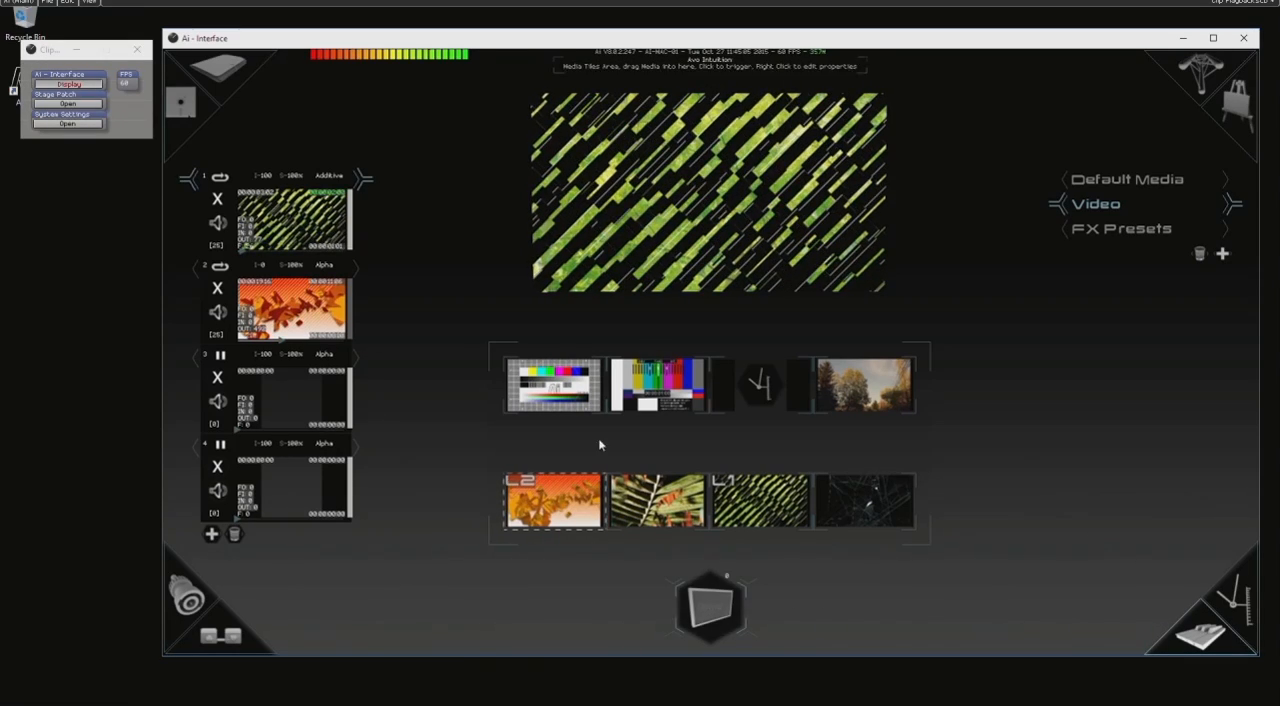
{"action": "left_click", "coordinate": [218, 199]}
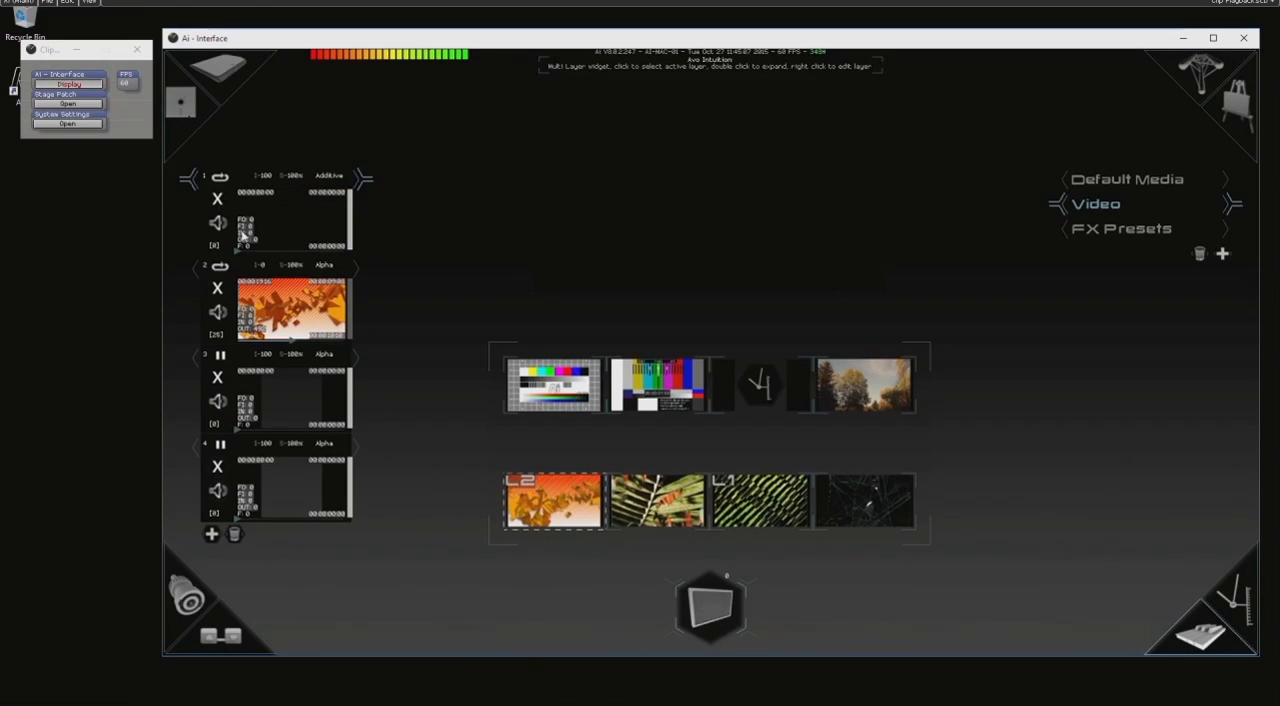
{"action": "left_click", "coordinate": [218, 289]}
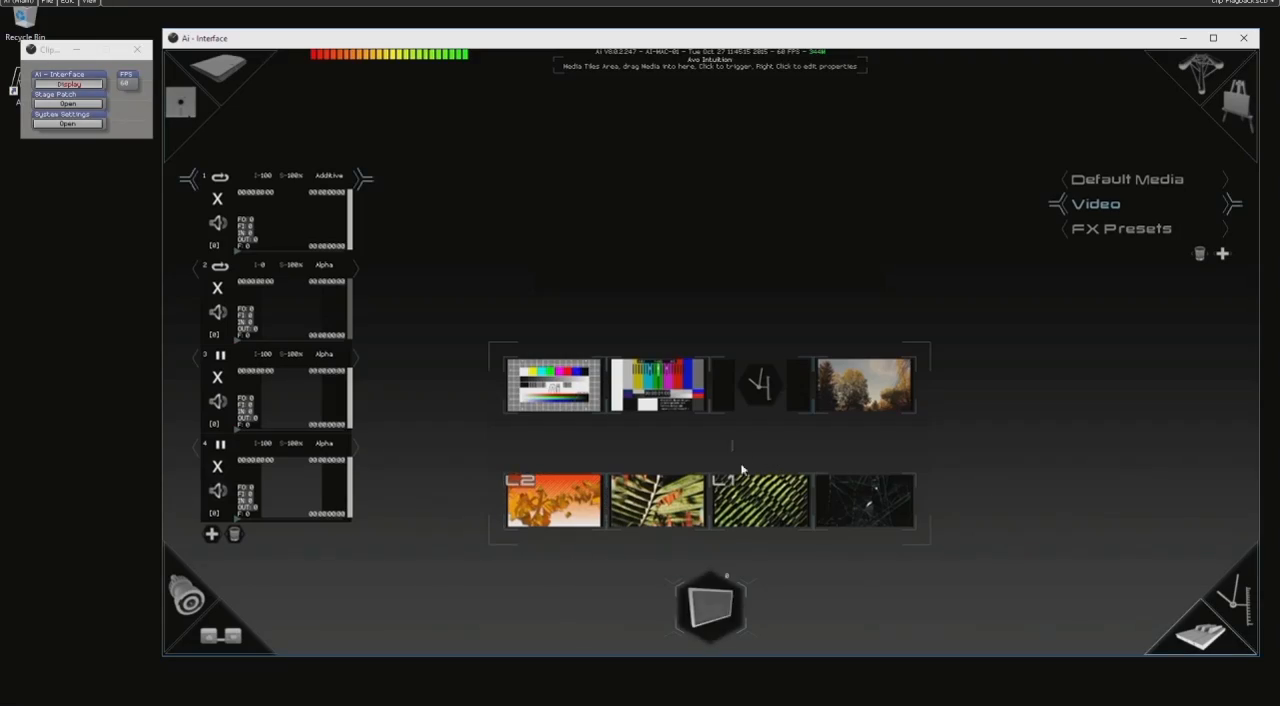
Check the green clip's Trigger On Layer property, test launching it with layer 4 active, and clear it again.
{"action": "right_click", "coordinate": [772, 497]}
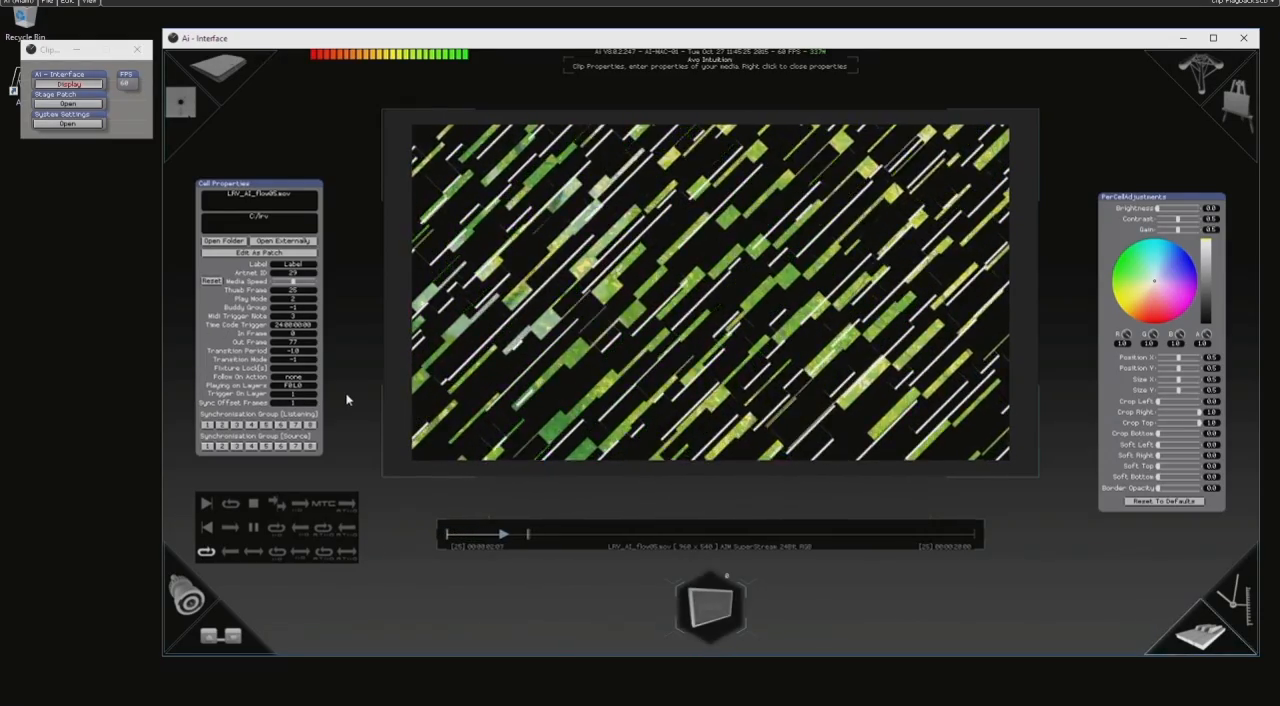
{"action": "right_click", "coordinate": [347, 399]}
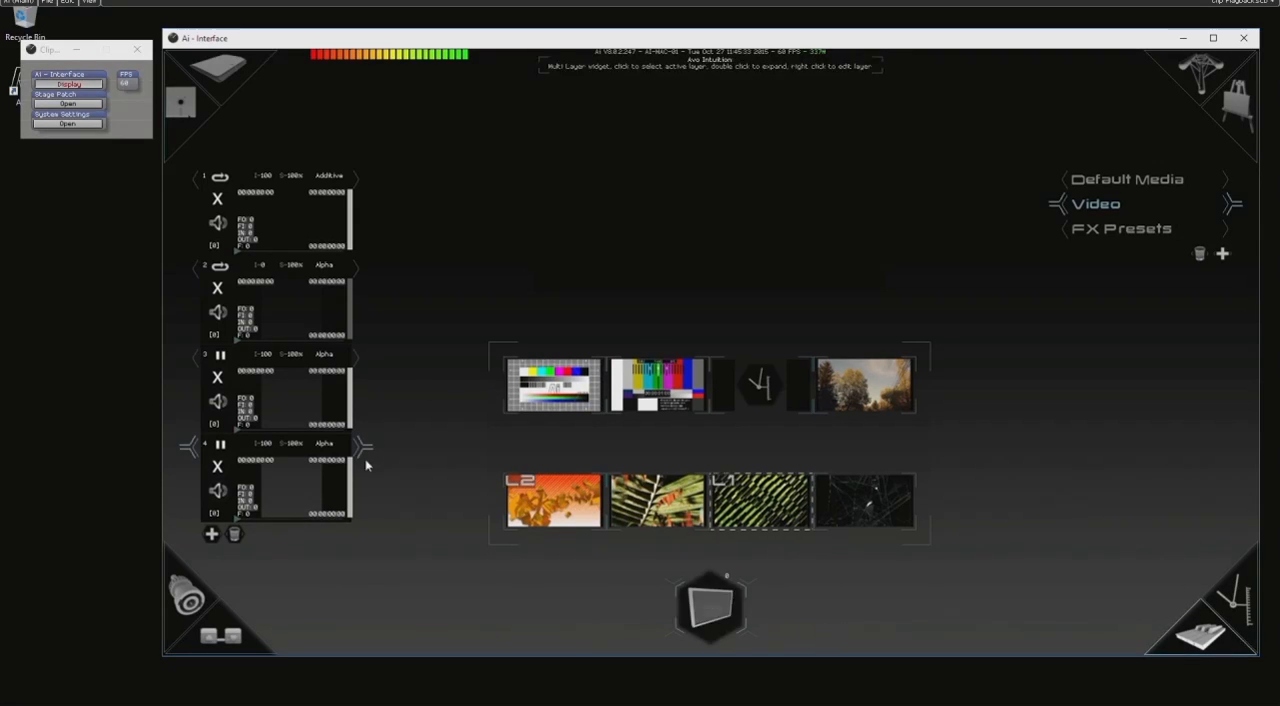
{"action": "left_click", "coordinate": [751, 492]}
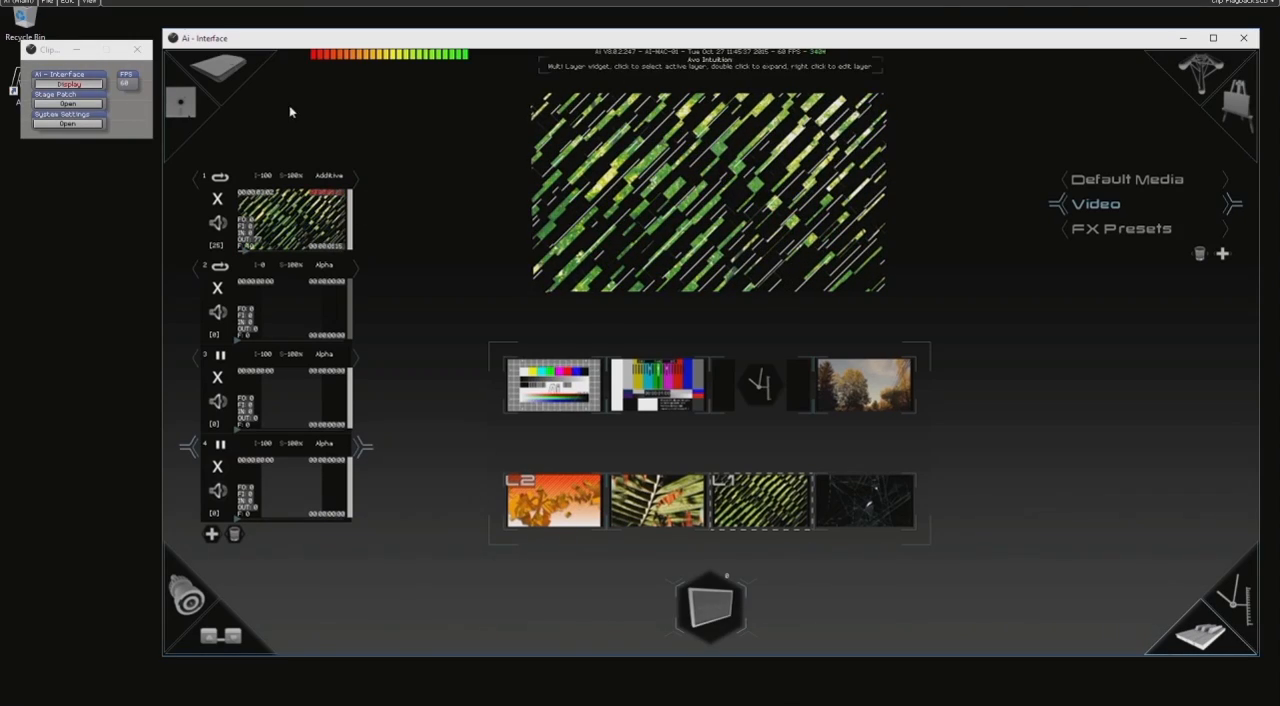
{"action": "left_click", "coordinate": [217, 200]}
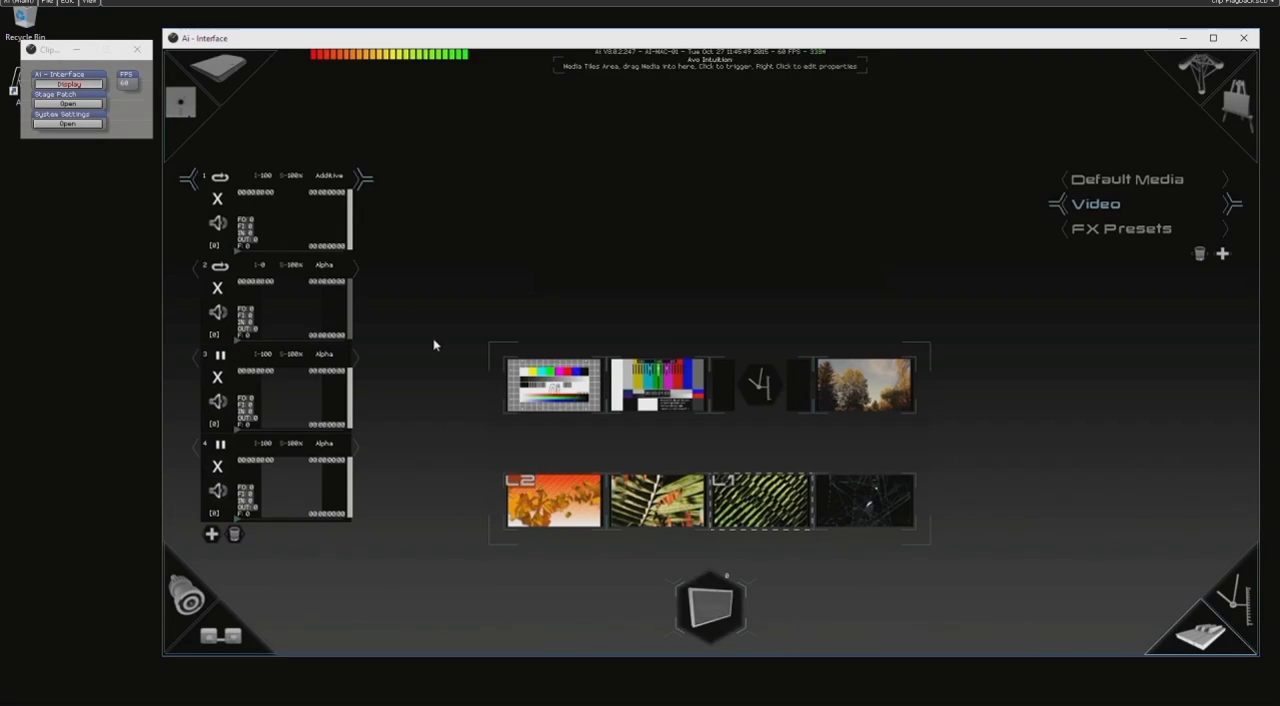
Launch the green clip on layer 1 and the orange clip on layer 2, and raise layer 2's intensity to 100.
{"action": "left_click", "coordinate": [795, 512]}
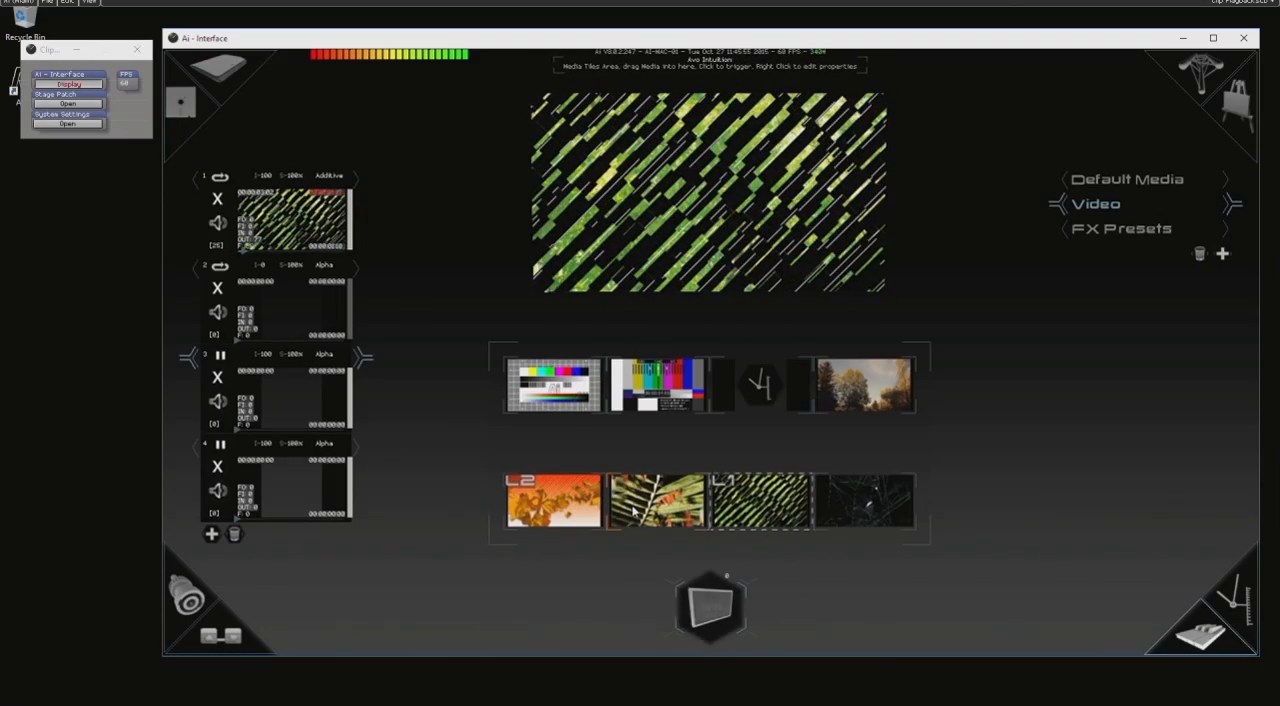
{"action": "left_click", "coordinate": [312, 324]}
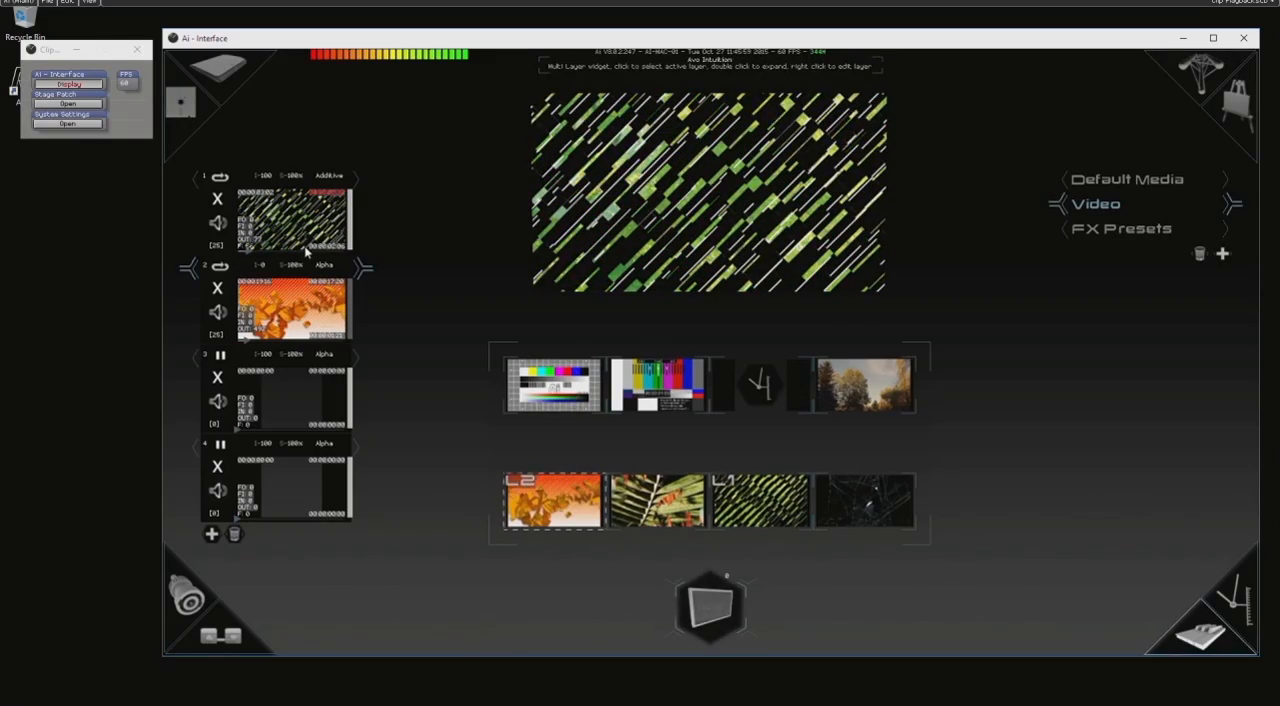
{"action": "left_click_drag", "start_coordinate": [350, 326], "coordinate": [352, 278]}
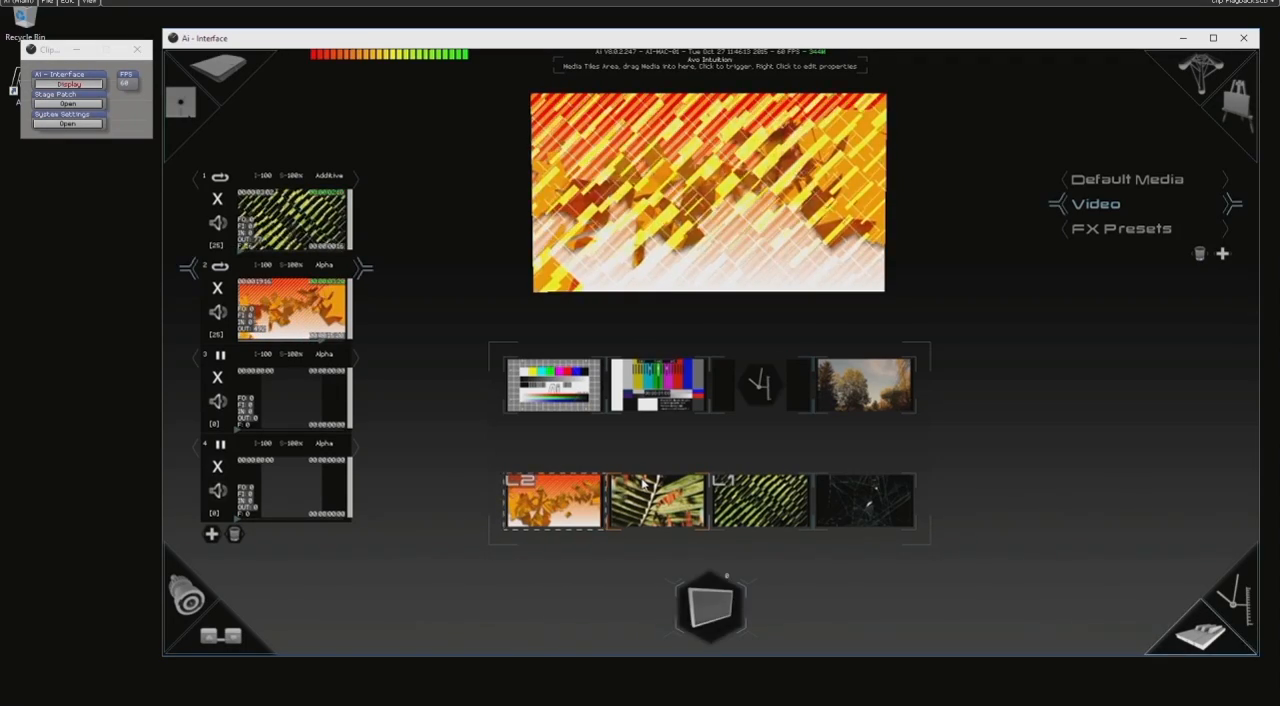
Set the Buddy Group of both the orange clip and the green clip to 1.
{"action": "right_click", "coordinate": [554, 510]}
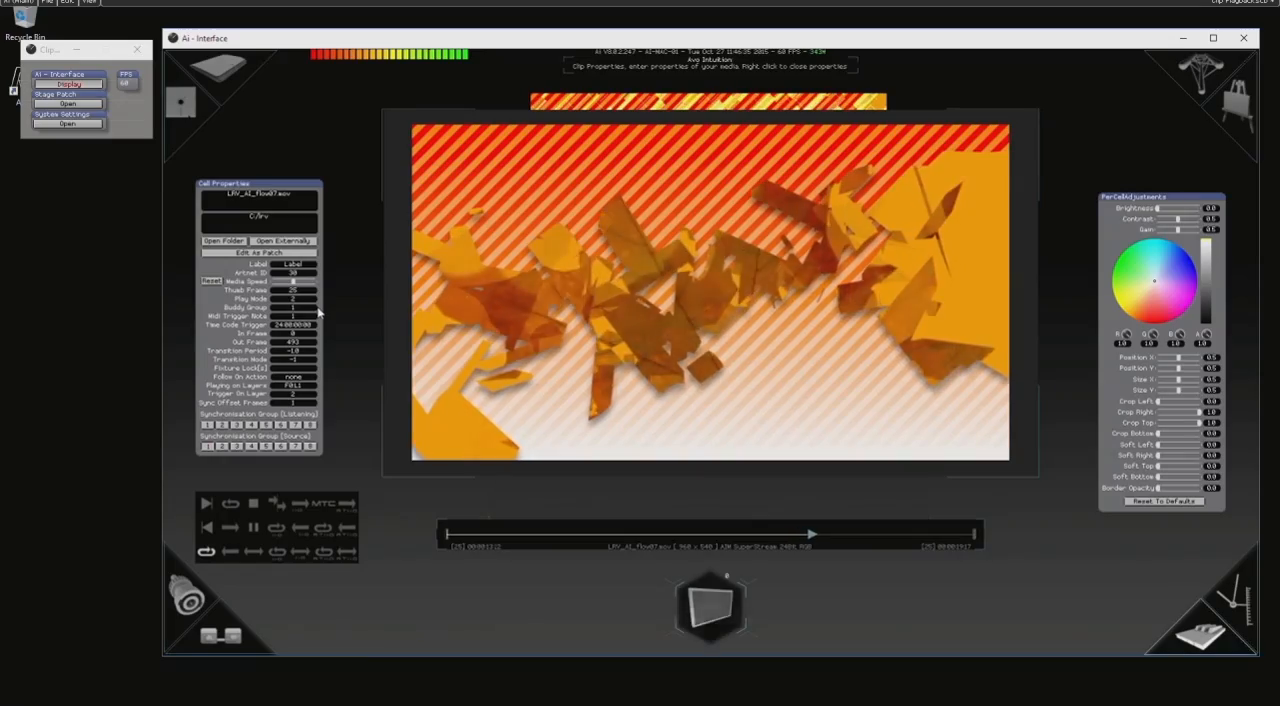
{"action": "right_click", "coordinate": [368, 294]}
{"action": "right_click", "coordinate": [757, 500]}
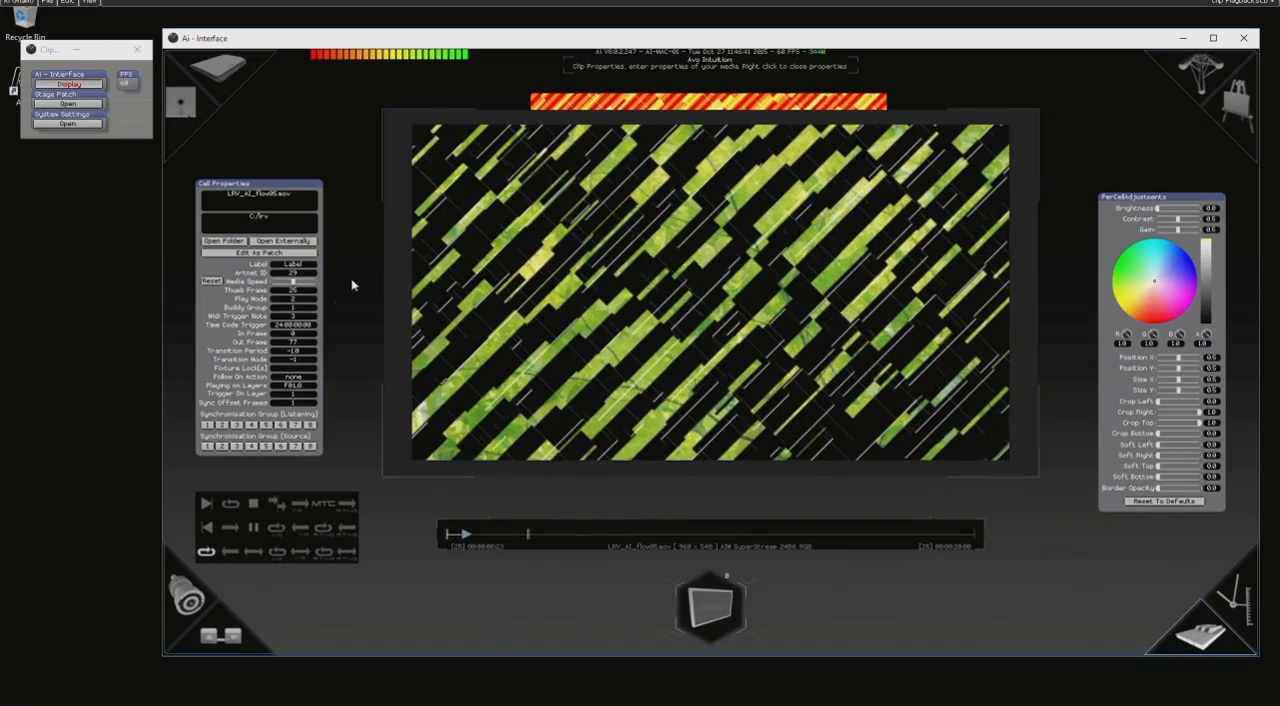
{"action": "right_click", "coordinate": [535, 365]}
Clear layers 1 and 2, and launch the orange clip to trigger the whole buddy group.
{"action": "left_click", "coordinate": [217, 288]}
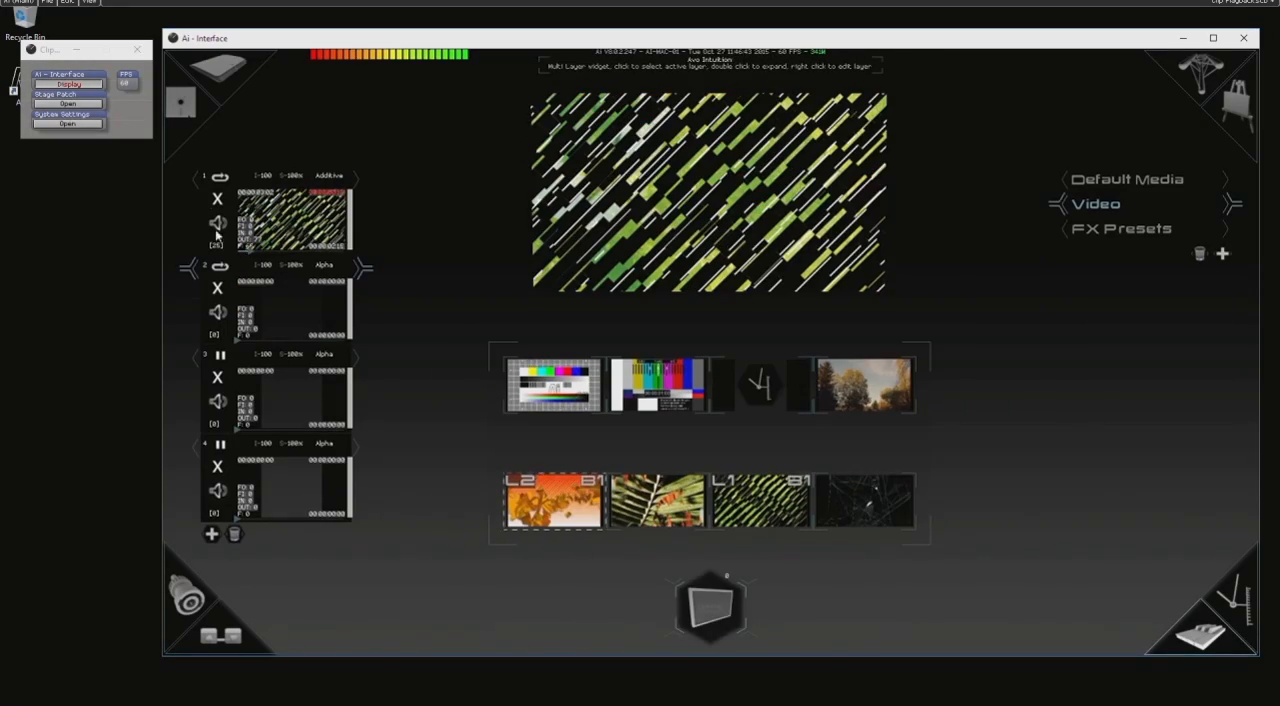
{"action": "left_click", "coordinate": [219, 200]}
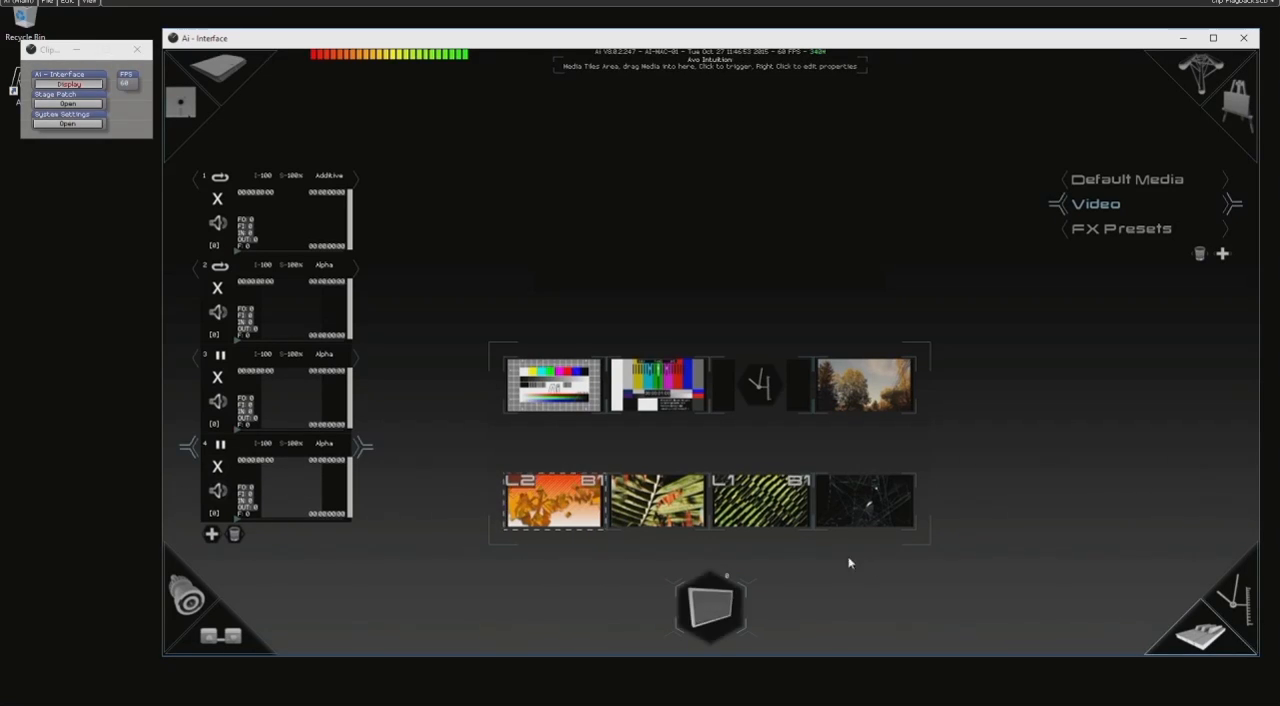
{"action": "left_click", "coordinate": [528, 512]}
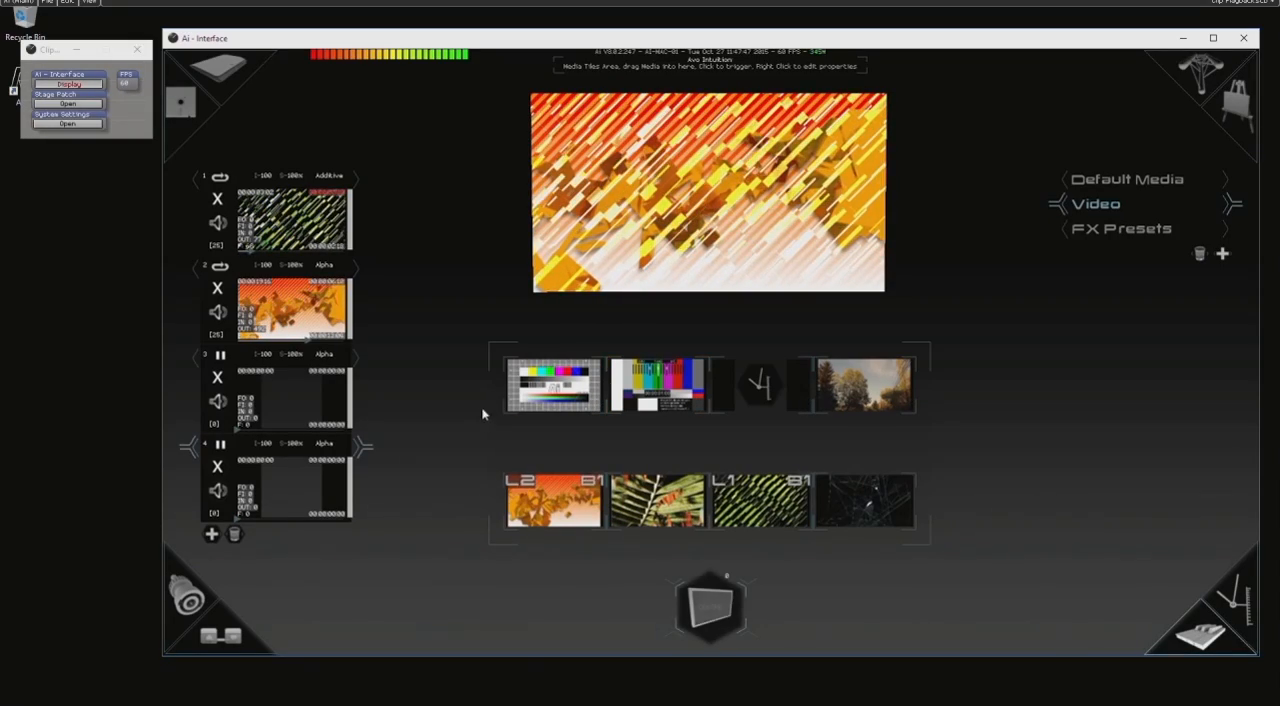
Set the Artnet ID of the full-HD test pattern clip to 100 in its properties.
{"action": "right_click", "coordinate": [545, 395]}
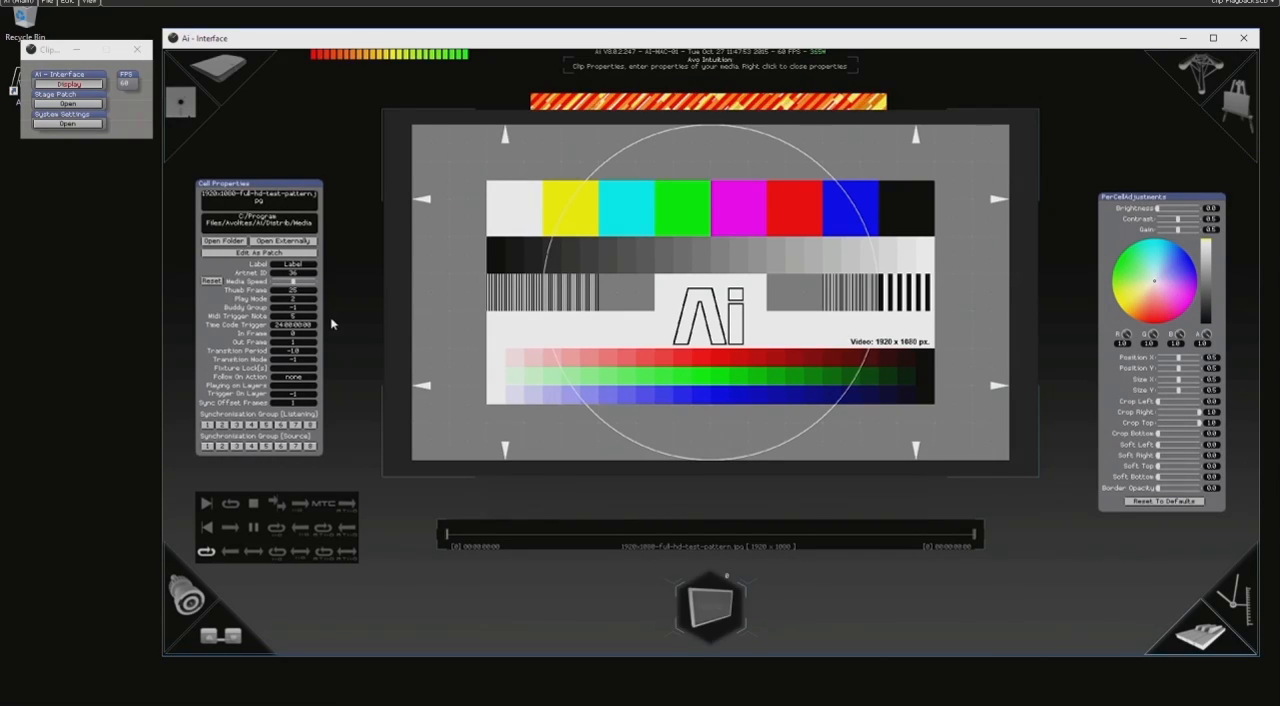
{"action": "right_click", "coordinate": [696, 349]}
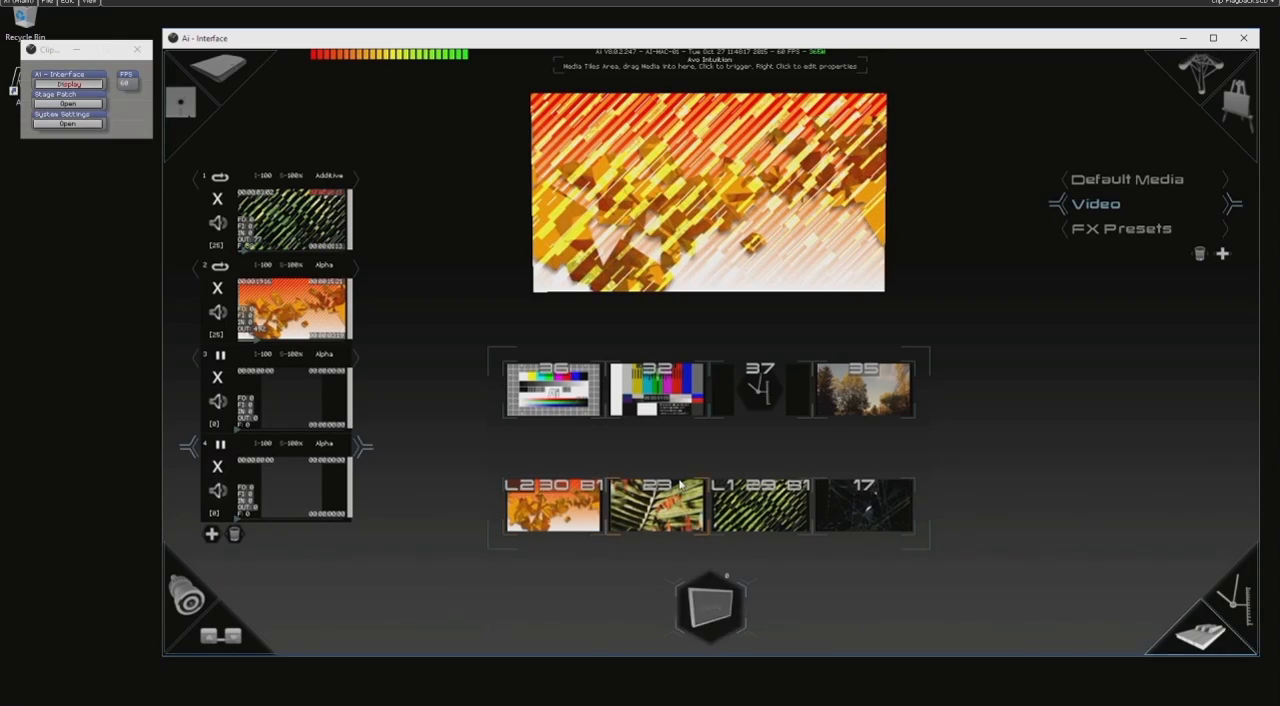
{"action": "right_click", "coordinate": [576, 401]}
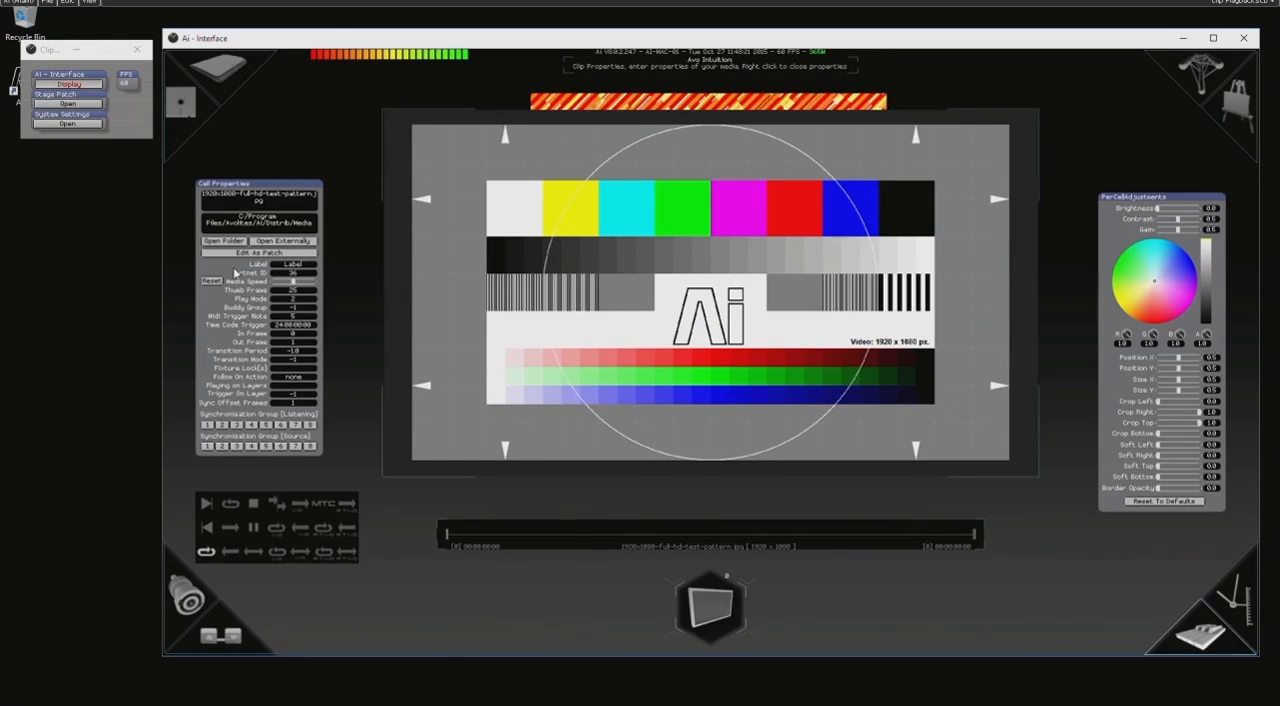
{"action": "left_click", "coordinate": [298, 273]}
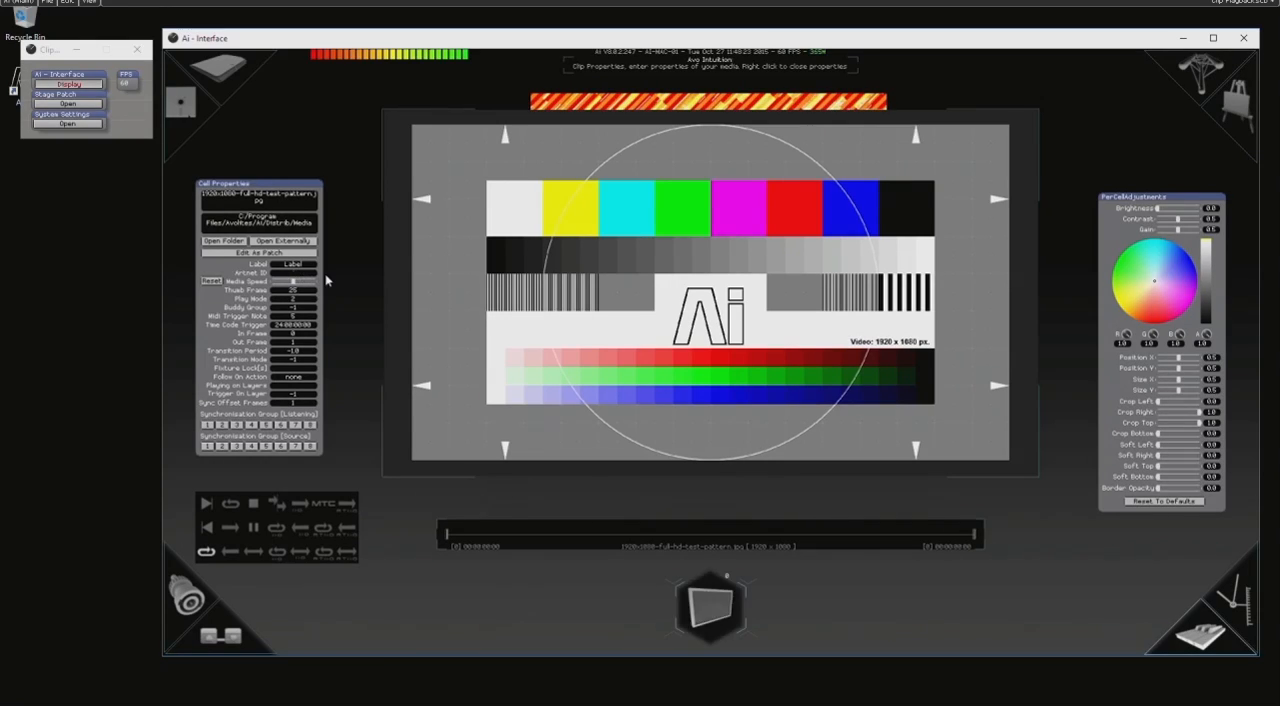
{"action": "type", "text": "100"}
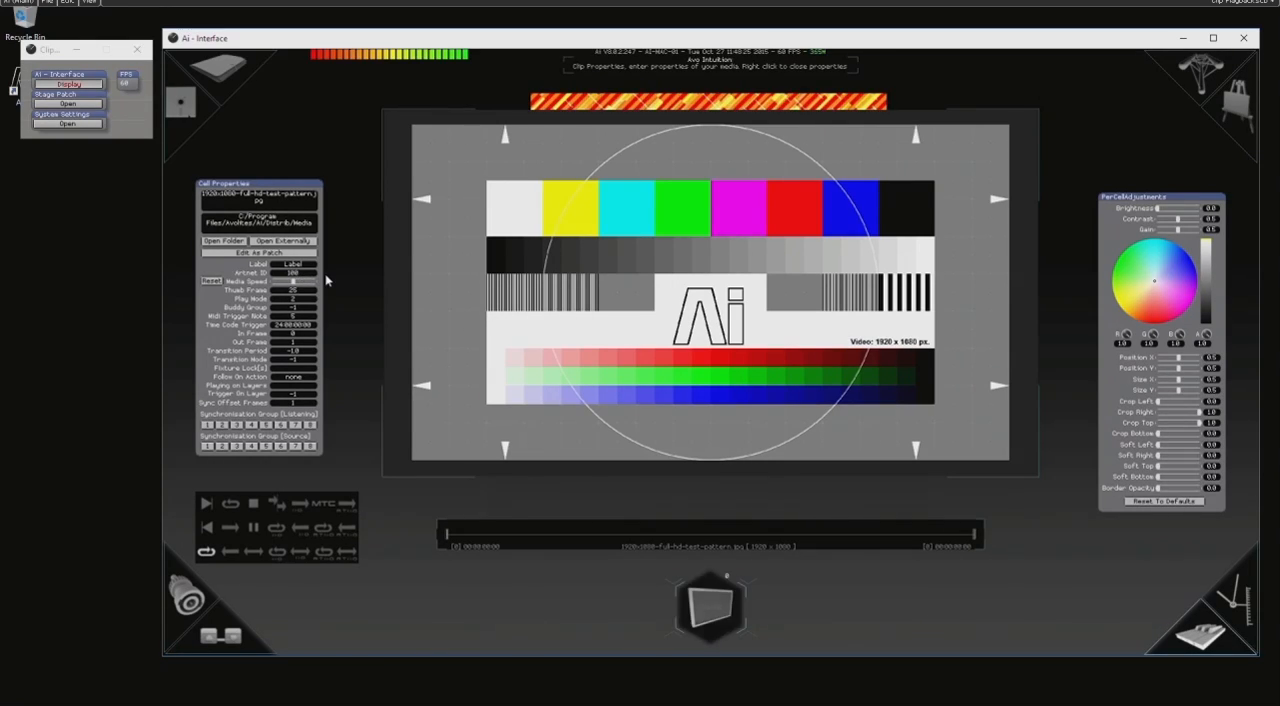
{"action": "right_click", "coordinate": [477, 279]}
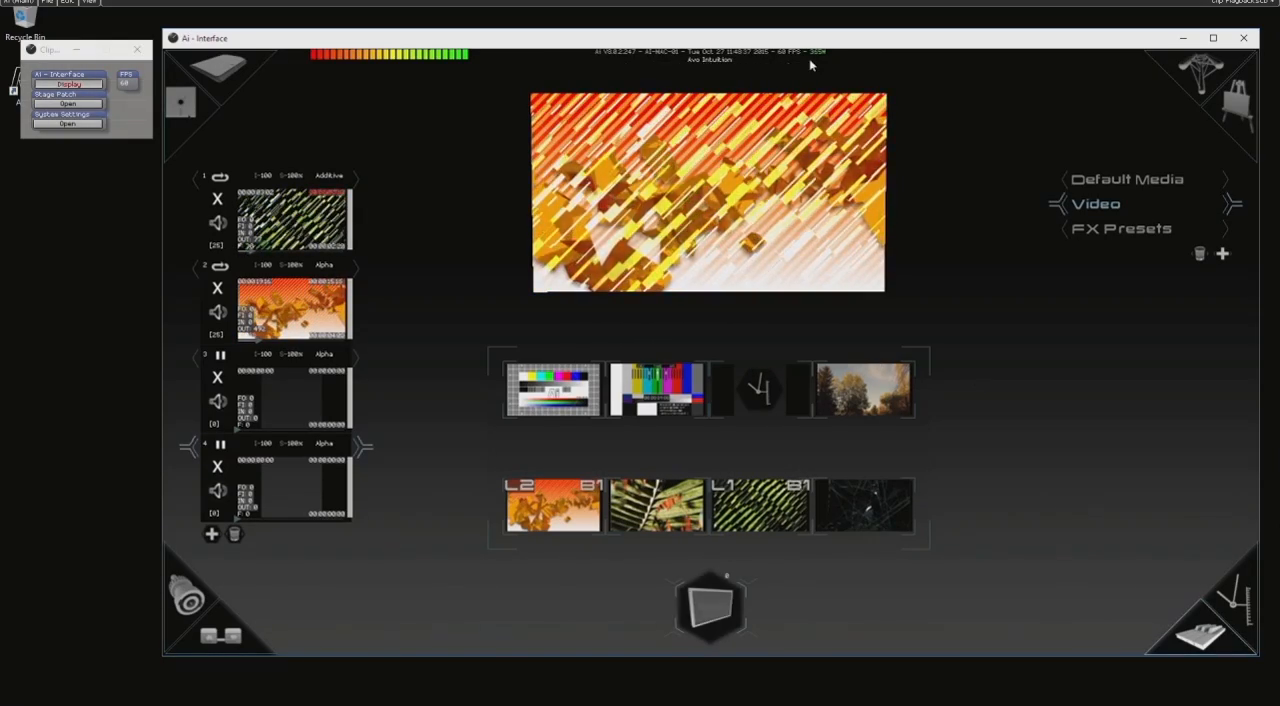
Review the test pattern clip's properties and examine the time code triggers overlaid on the media tiles.
{"action": "right_click", "coordinate": [551, 390]}
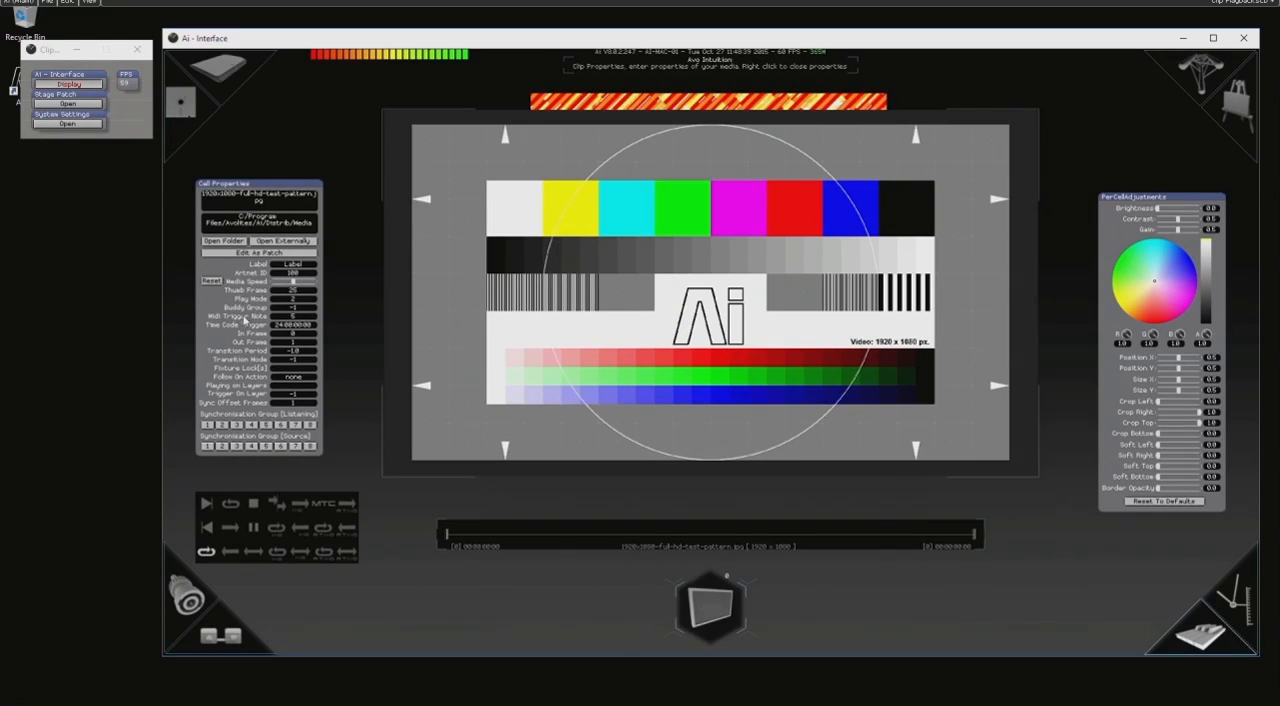
{"action": "right_click", "coordinate": [529, 321]}
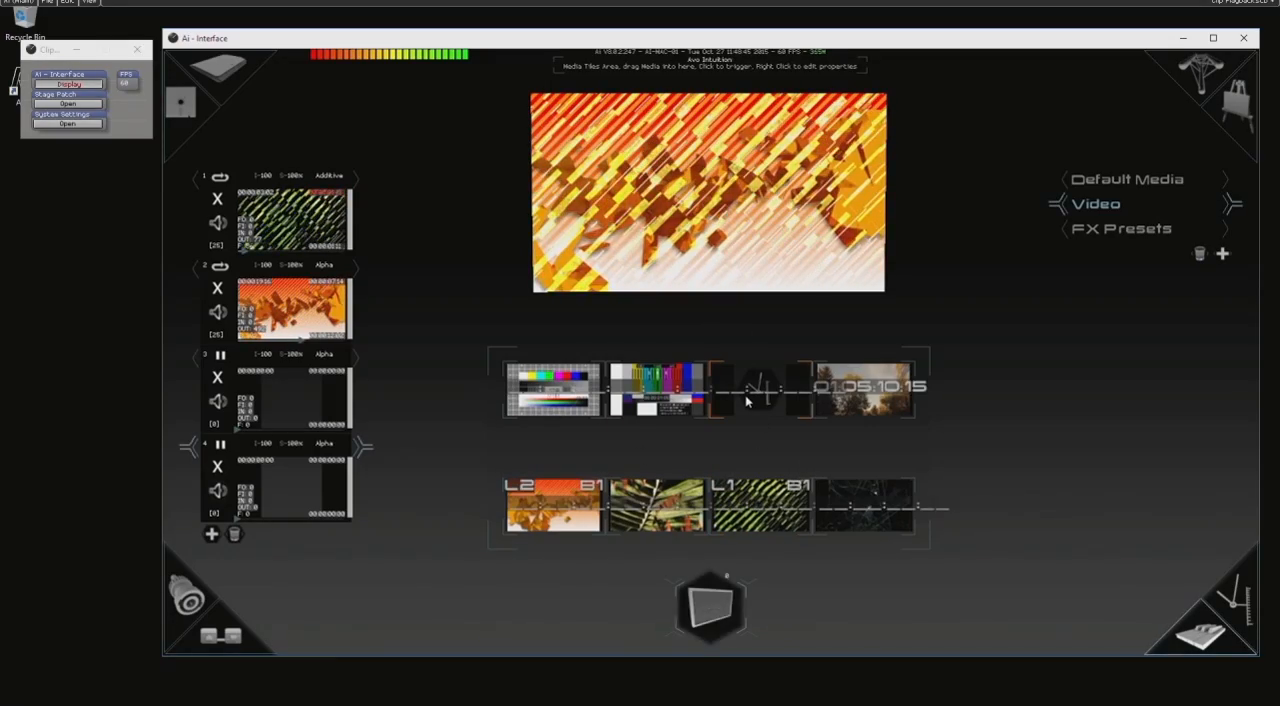
{"action": "scroll", "coordinate": [893, 409], "scroll_direction": "up", "scroll_amount": 6}
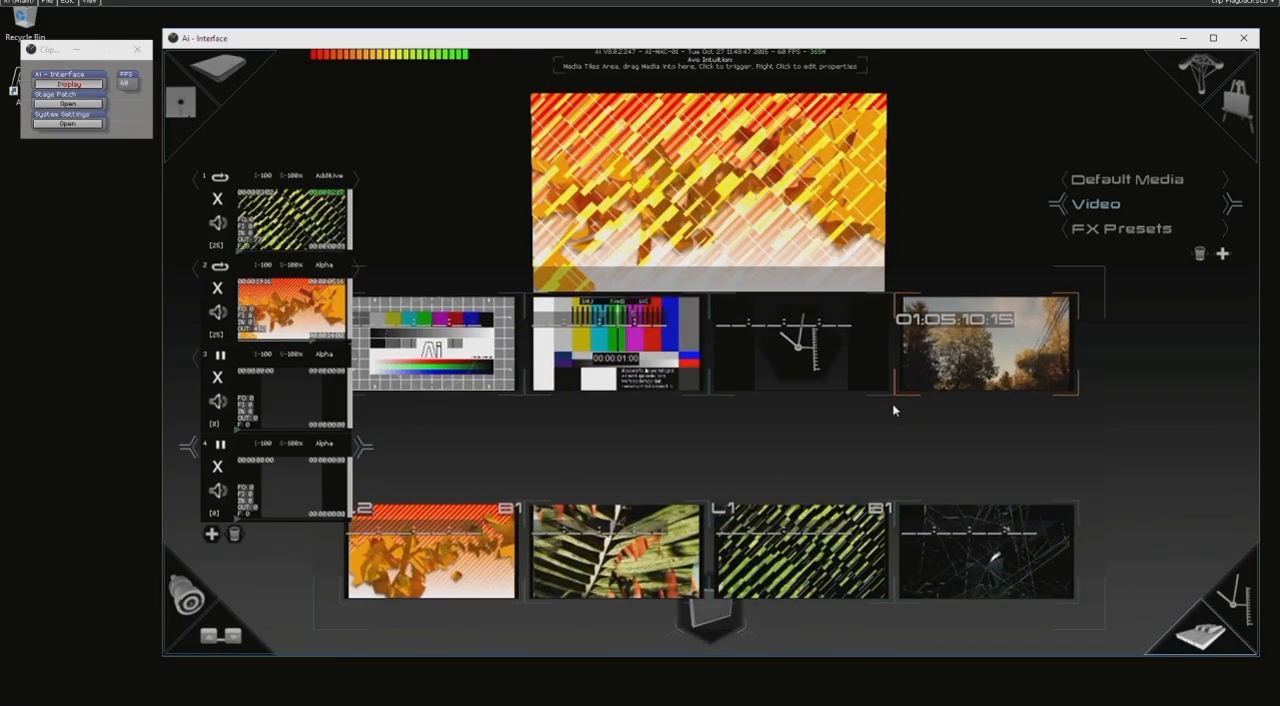
{"action": "scroll", "coordinate": [893, 409], "scroll_direction": "down", "scroll_amount": 2}
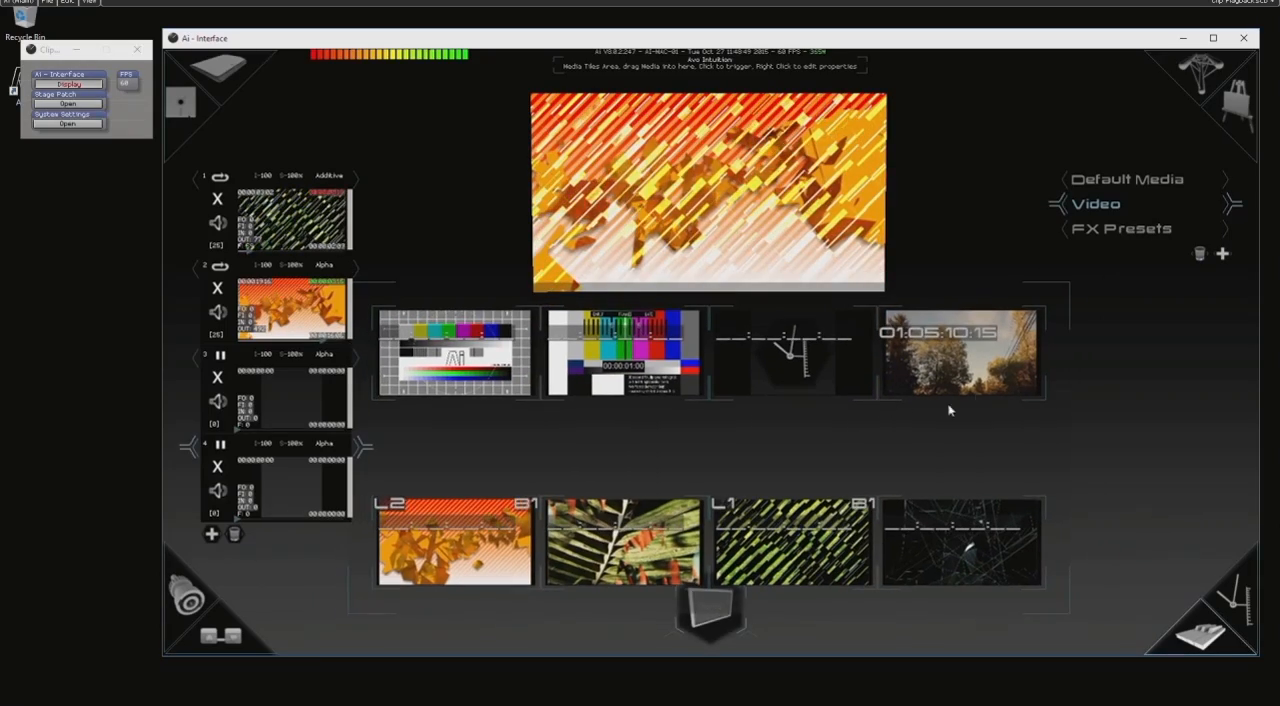